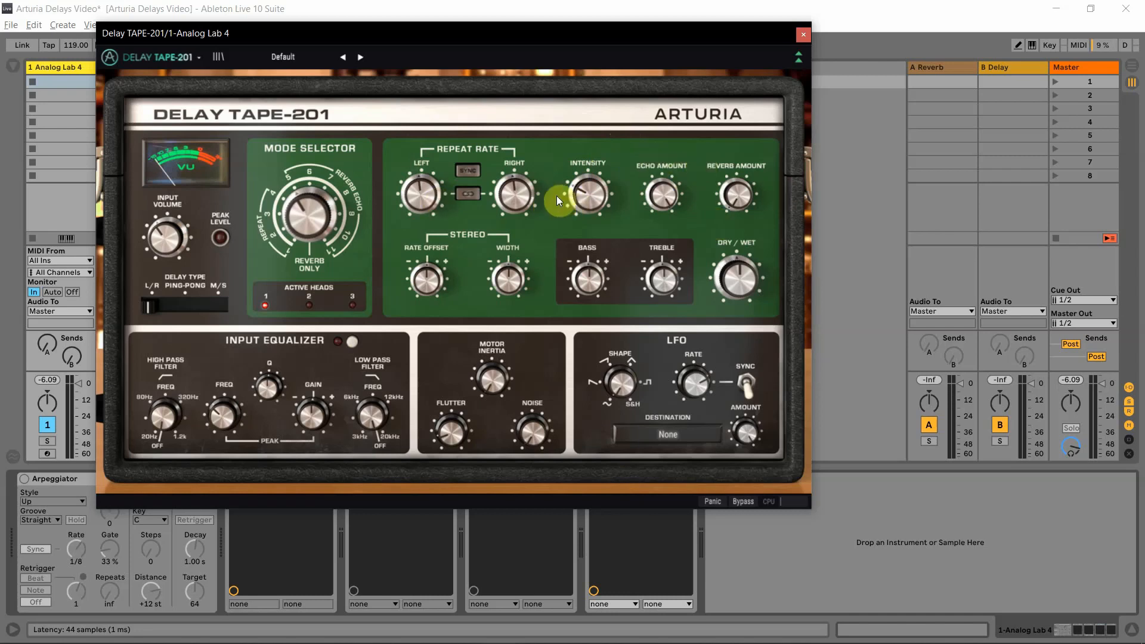
# Close the Delay Tape-201, Memory-Brigade and Eternity windows, and reopen the Delay Tape-201 plug-in on the Analog Lab 4 track
pyautogui.click(804, 36)
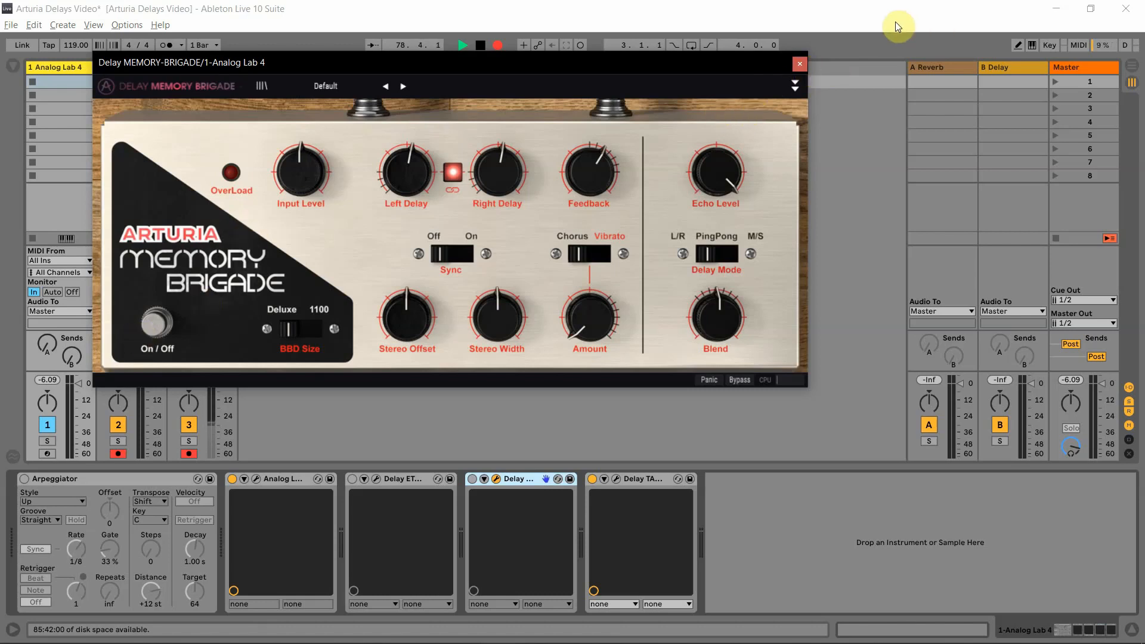
pyautogui.click(799, 64)
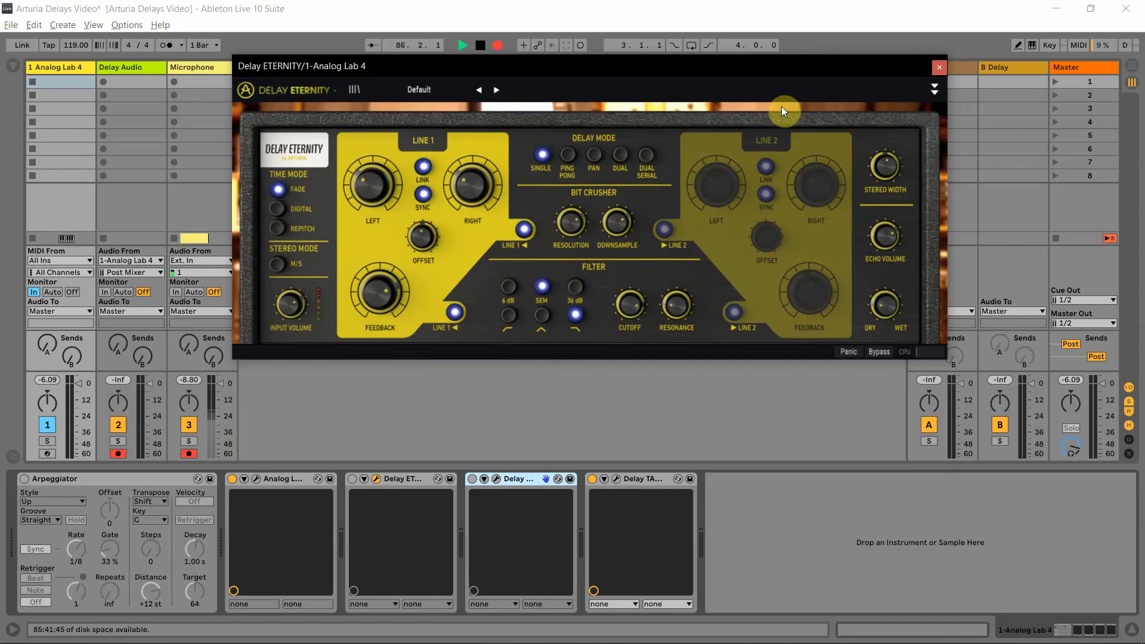
pyautogui.click(938, 67)
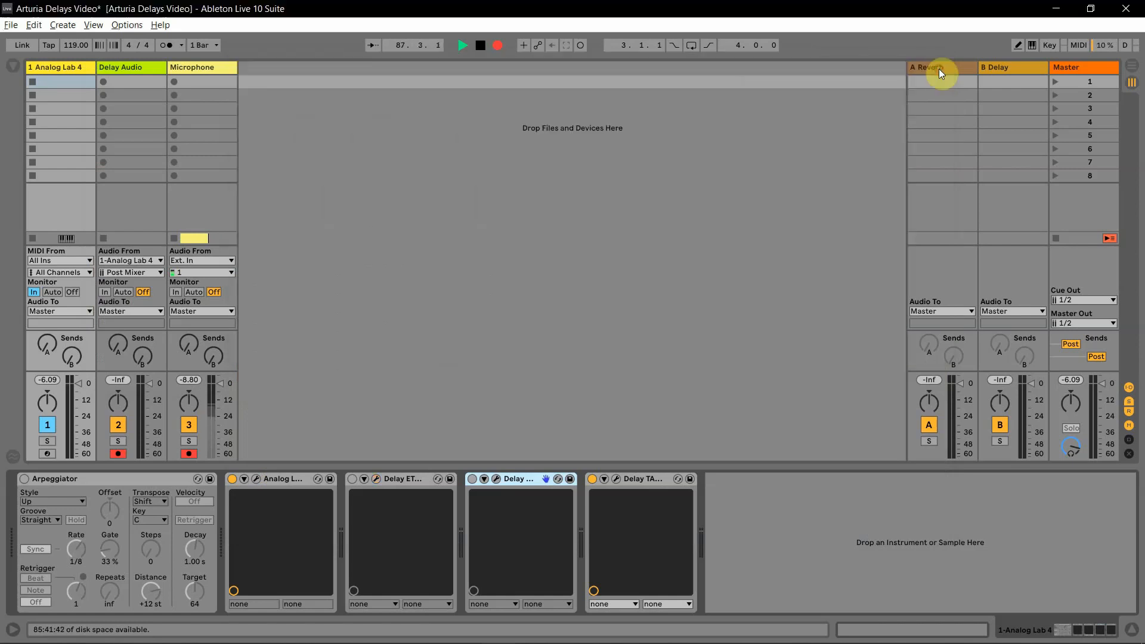
pyautogui.click(616, 480)
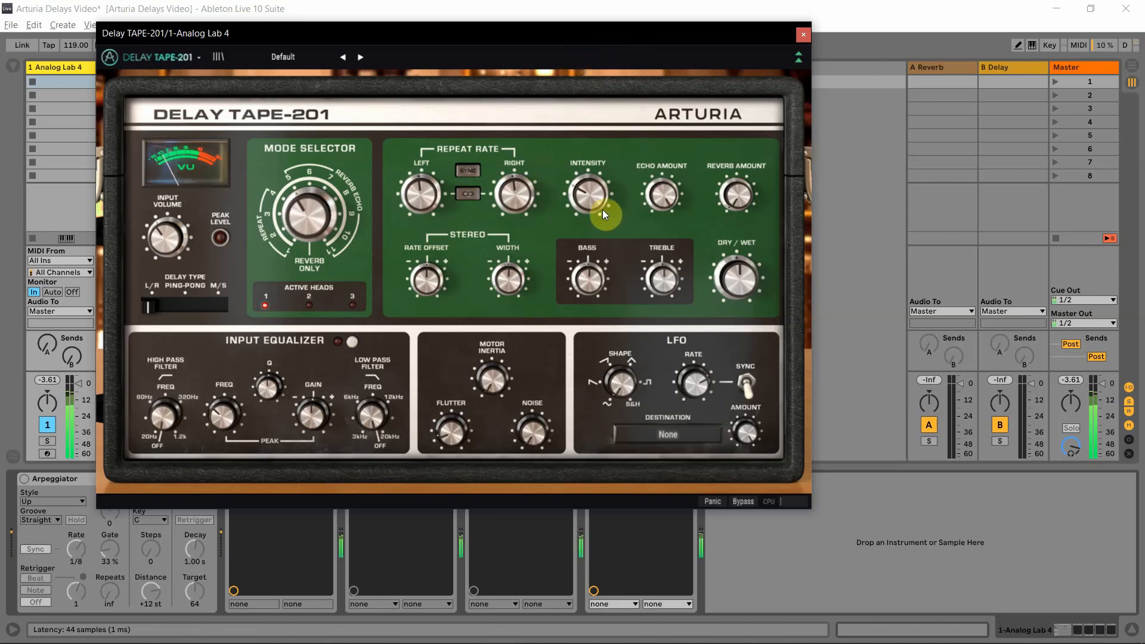
# Turn the Tape-201's Intensity to its maximum and back down, link the left and right repeat rates, and raise Intensity again
pyautogui.moveTo(602, 209); pyautogui.dragTo(602, 152)
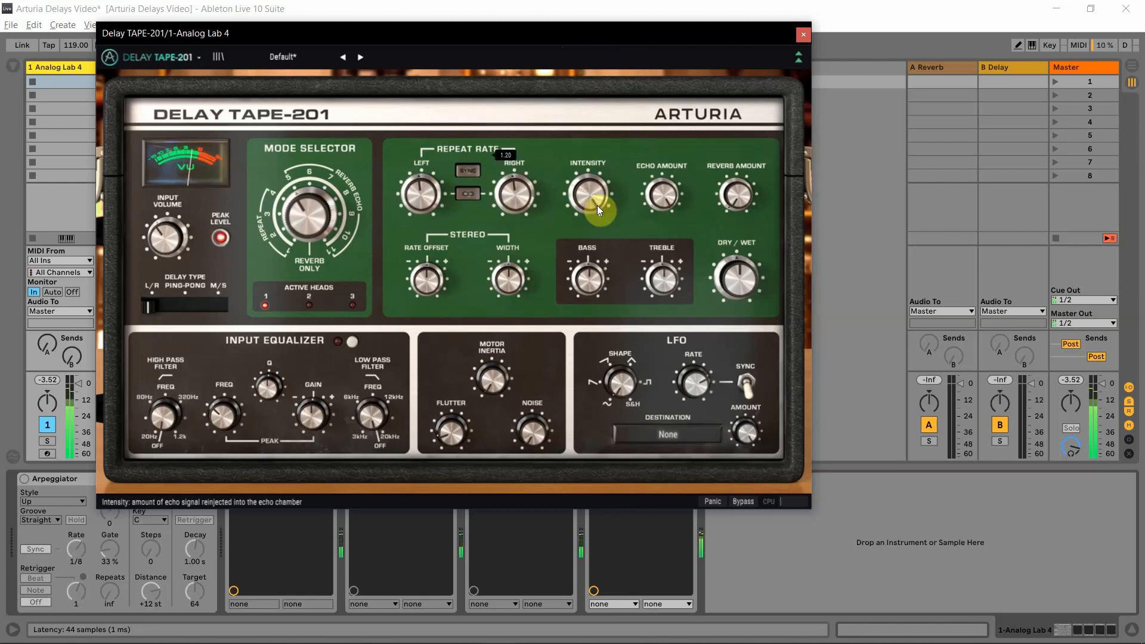
pyautogui.moveTo(597, 207); pyautogui.dragTo(587, 308)
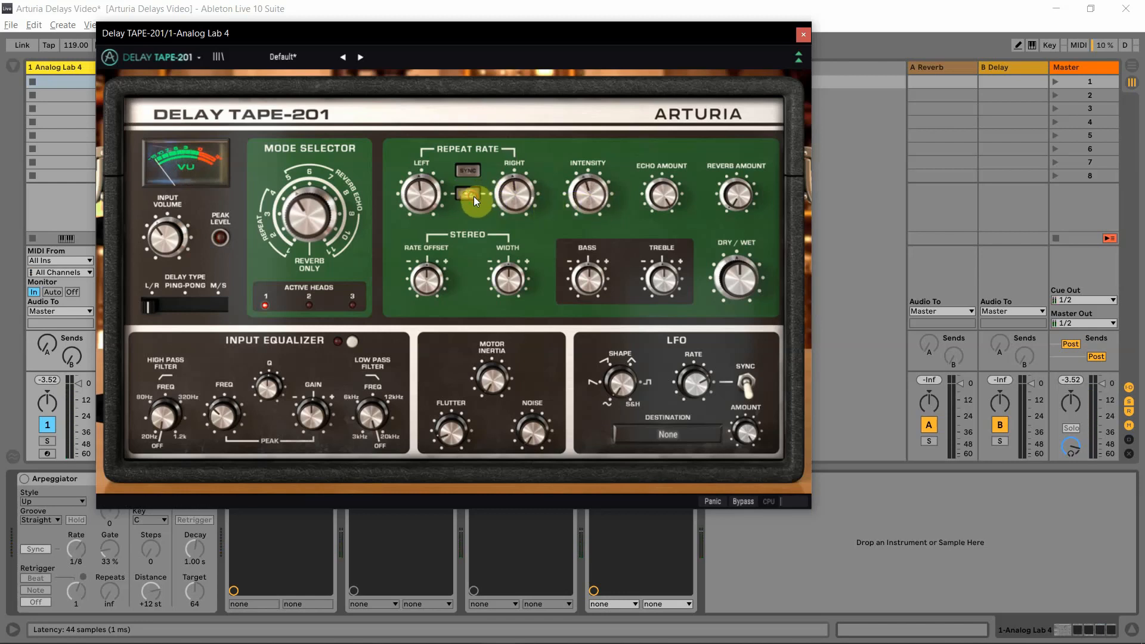
pyautogui.moveTo(588, 189); pyautogui.dragTo(588, 189)
pyautogui.moveTo(596, 132); pyautogui.dragTo(599, 112)
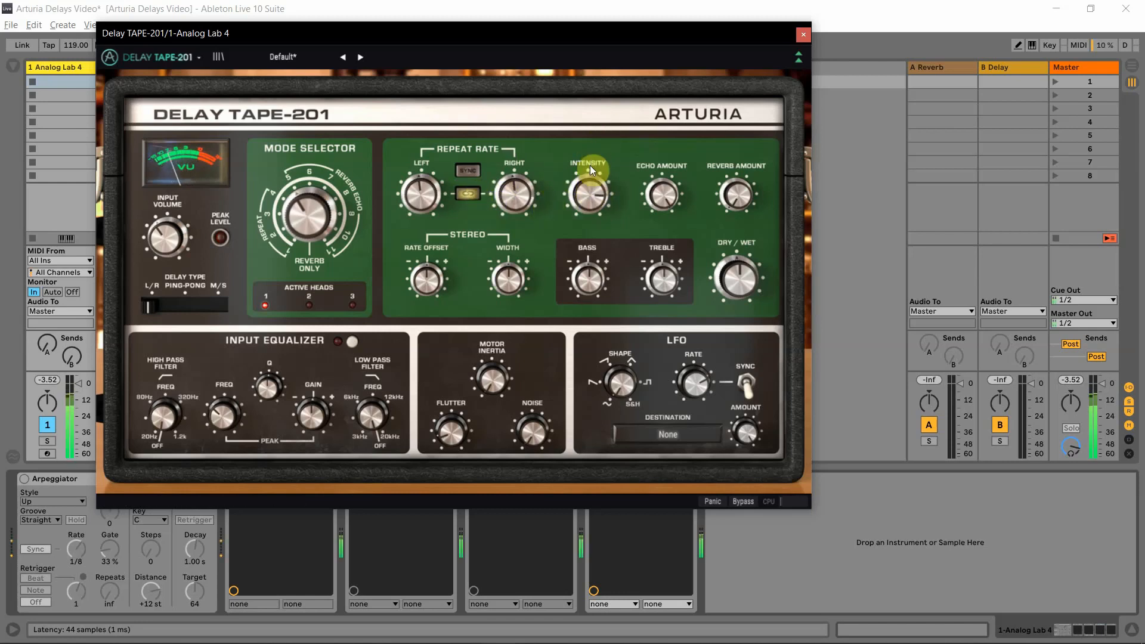
# Sweep the Tape-201's linked repeat rates up and down while varying the echo Intensity
pyautogui.moveTo(422, 190)
pyautogui.mouseDown()
pyautogui.moveTo(422, 141)
pyautogui.moveTo(422, 186)
pyautogui.mouseUp()
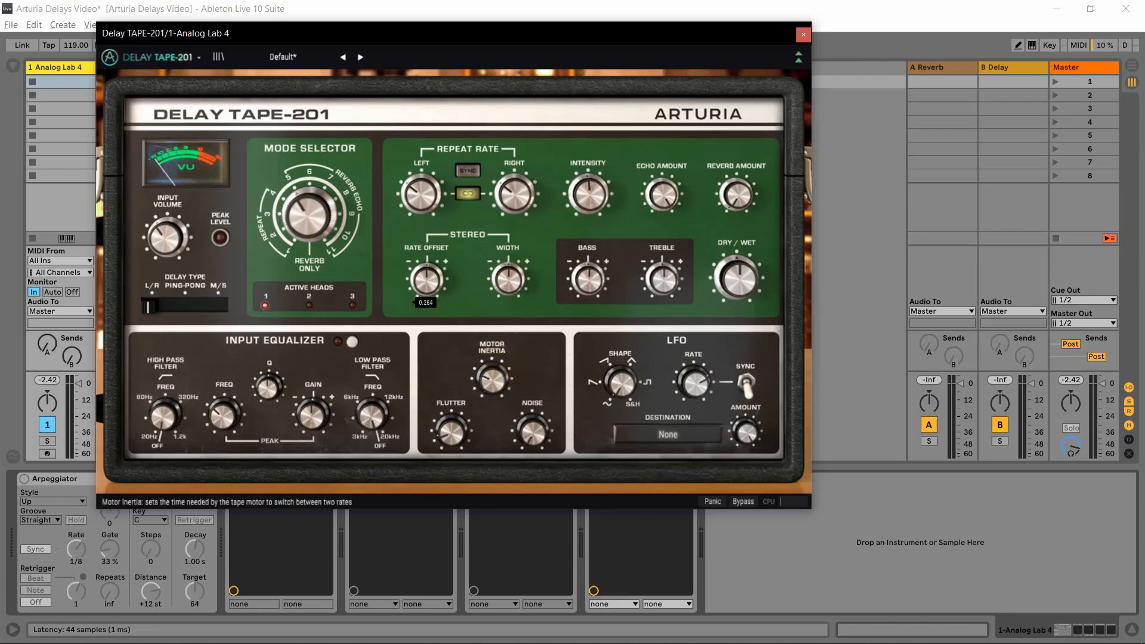
pyautogui.moveTo(590, 196); pyautogui.dragTo(590, 149)
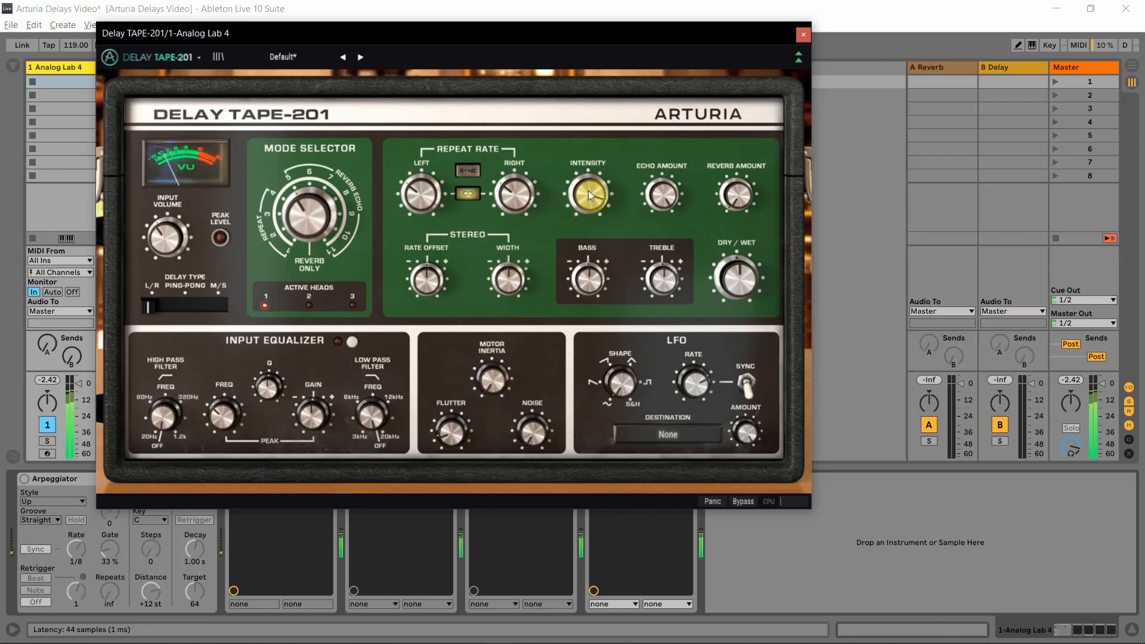
pyautogui.moveTo(422, 196)
pyautogui.mouseDown()
pyautogui.moveTo(422, 125)
pyautogui.moveTo(422, 190)
pyautogui.mouseUp()
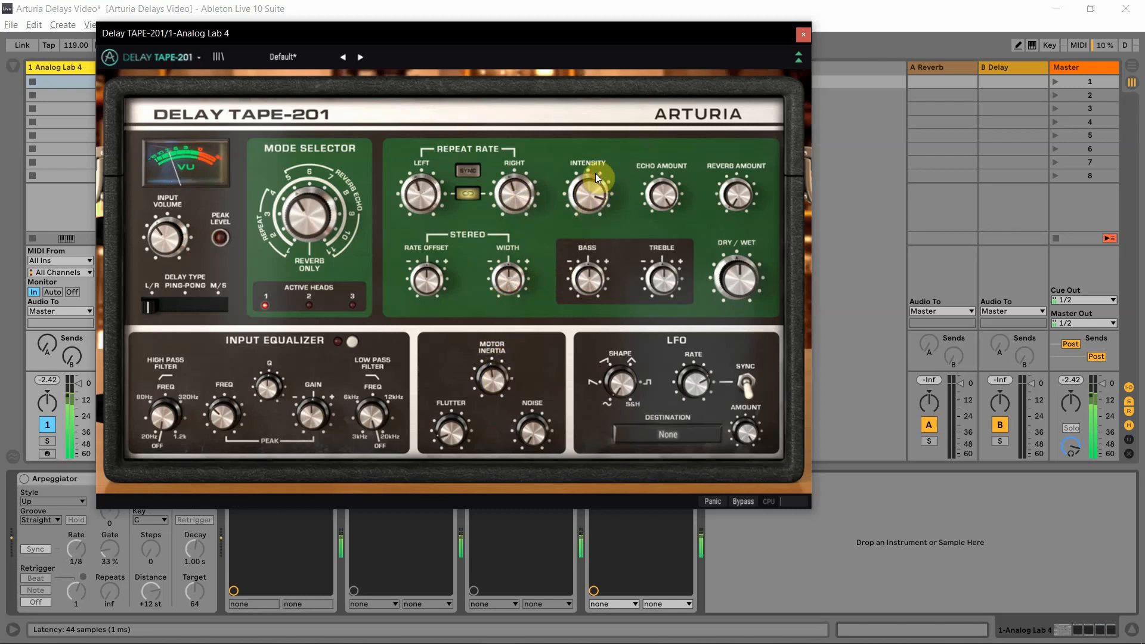
pyautogui.moveTo(549, 190); pyautogui.dragTo(523, 194)
pyautogui.moveTo(421, 193); pyautogui.dragTo(420, 138)
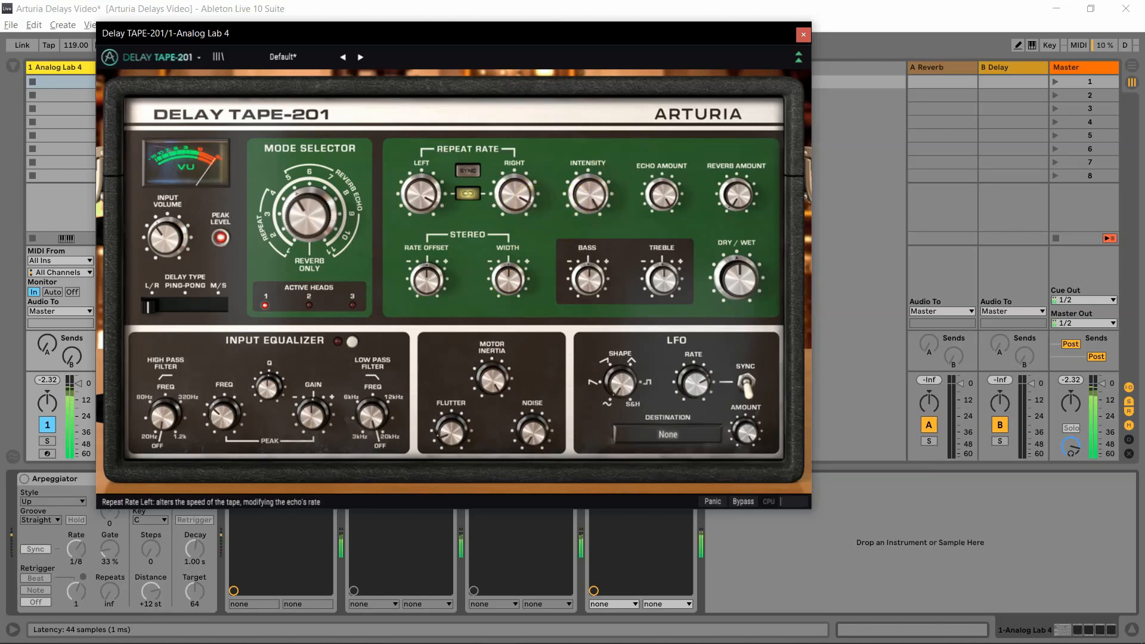
pyautogui.moveTo(420, 194); pyautogui.dragTo(420, 250)
pyautogui.moveTo(576, 183); pyautogui.dragTo(583, 195)
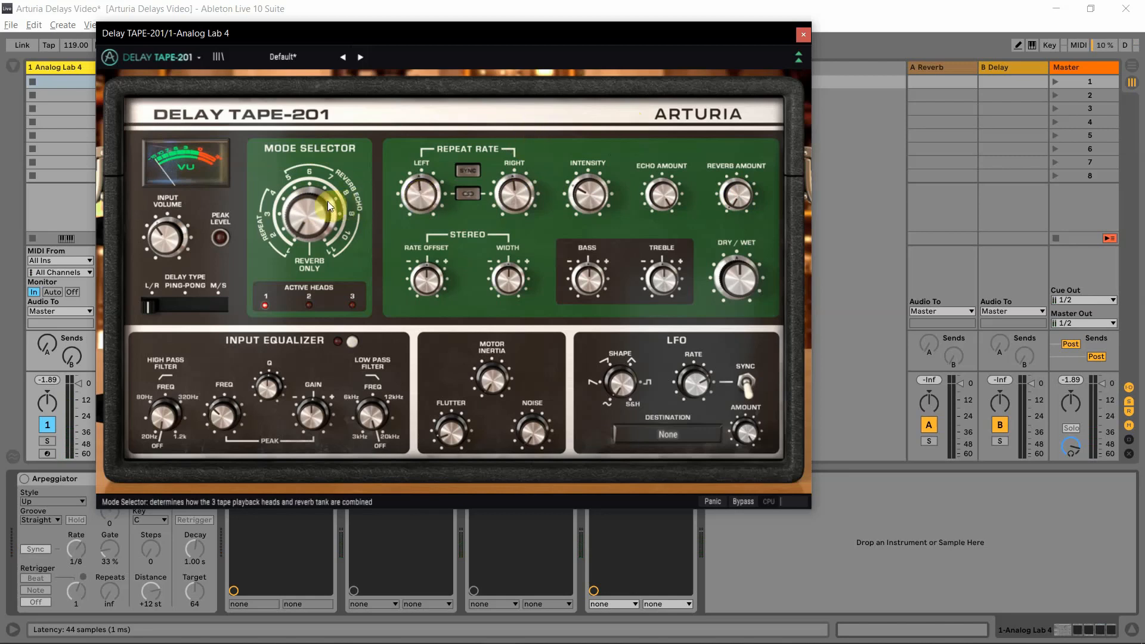
# Turn the Tape-201's Mode Selector to activate head 2, vary the Reverb Amount, and readjust the Mode Selector
pyautogui.moveTo(327, 202); pyautogui.dragTo(317, 175)
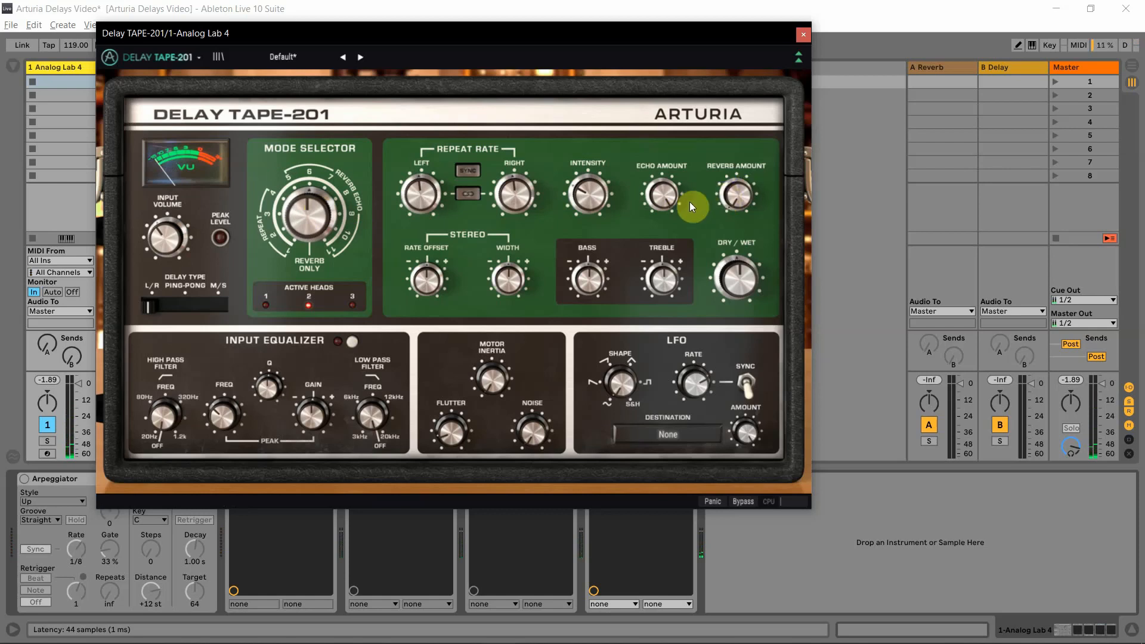
pyautogui.moveTo(733, 197)
pyautogui.mouseDown()
pyautogui.moveTo(733, 188)
pyautogui.moveTo(731, 198)
pyautogui.mouseUp()
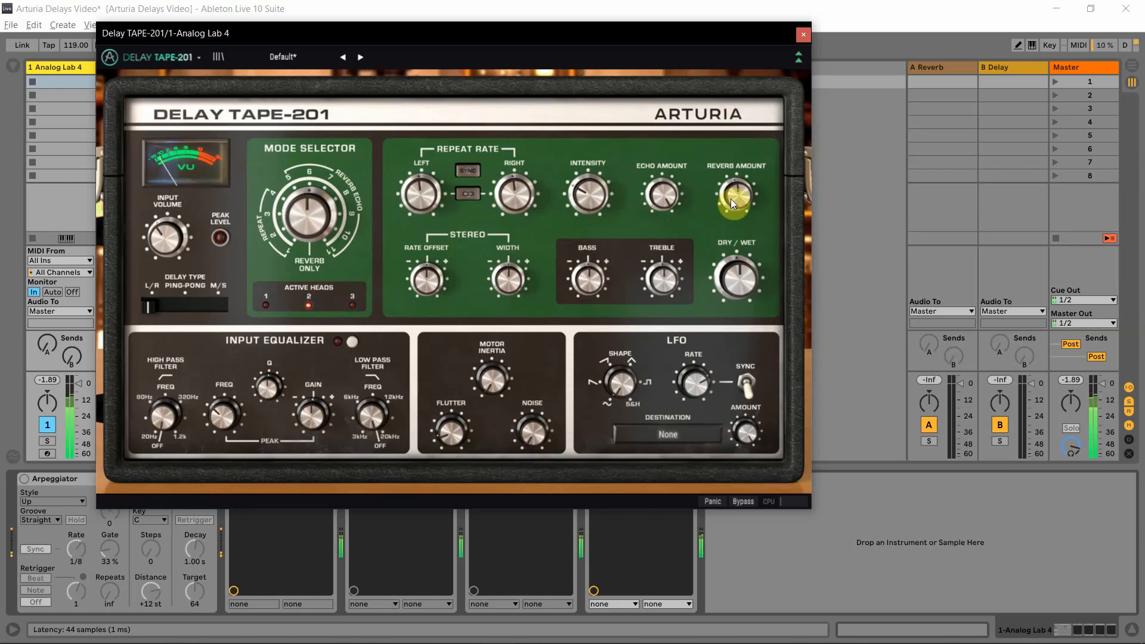
pyautogui.moveTo(731, 198); pyautogui.dragTo(731, 179)
pyautogui.moveTo(322, 229); pyautogui.dragTo(322, 243)
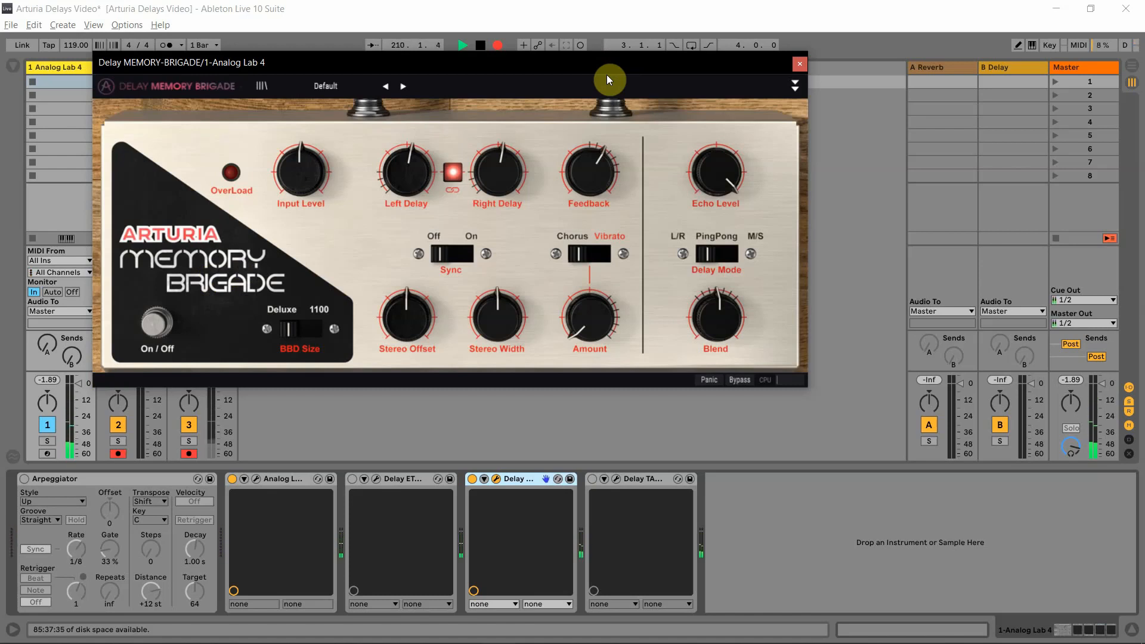
# Audition the Memory Brigade's factory presets in order from 1.4 Delays through Dub Wize to Twisted Echoes
pyautogui.click(403, 86)
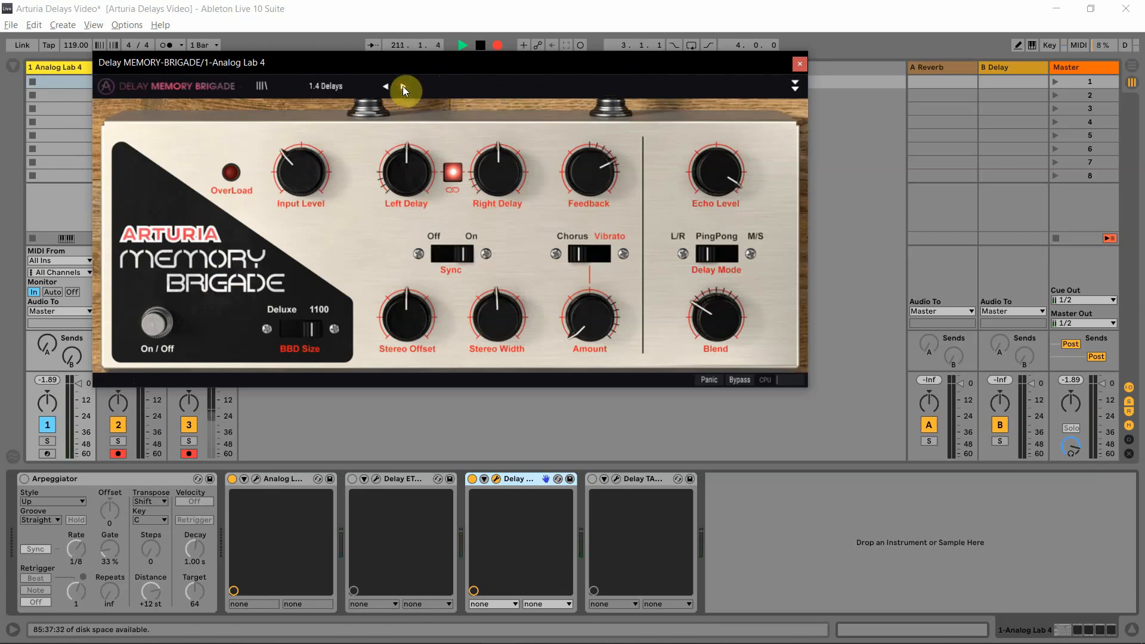
pyautogui.click(402, 86)
pyautogui.click(403, 86)
pyautogui.click(403, 86)
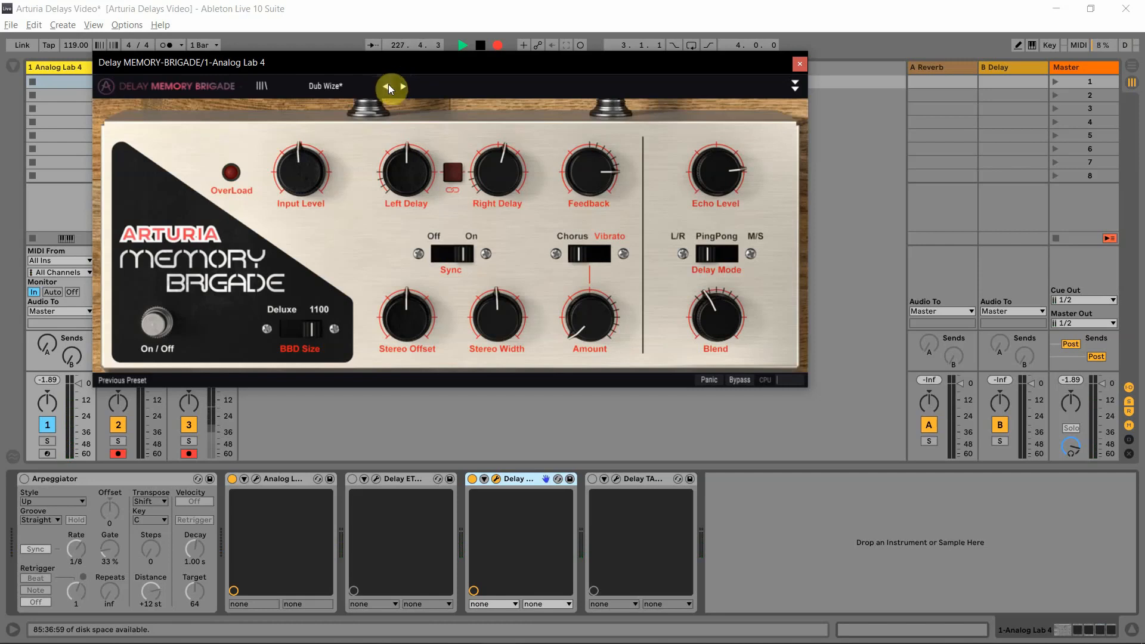
pyautogui.click(395, 86)
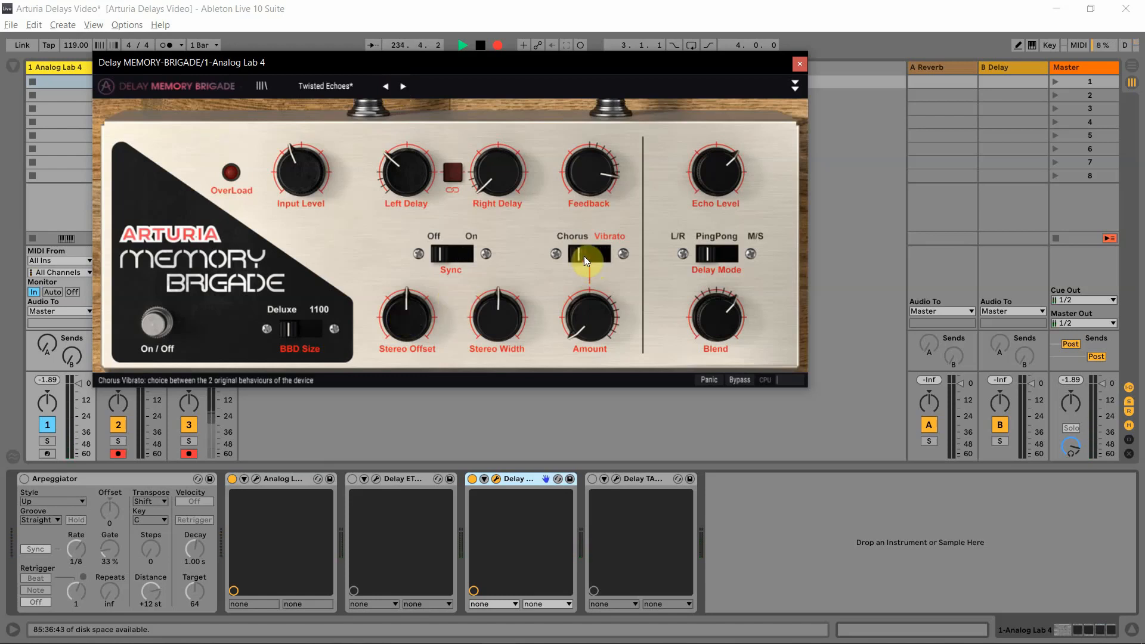
# Load the Stereo Chorus preset in the Memory Brigade and show its advanced controls
pyautogui.click(616, 251)
pyautogui.click(298, 85)
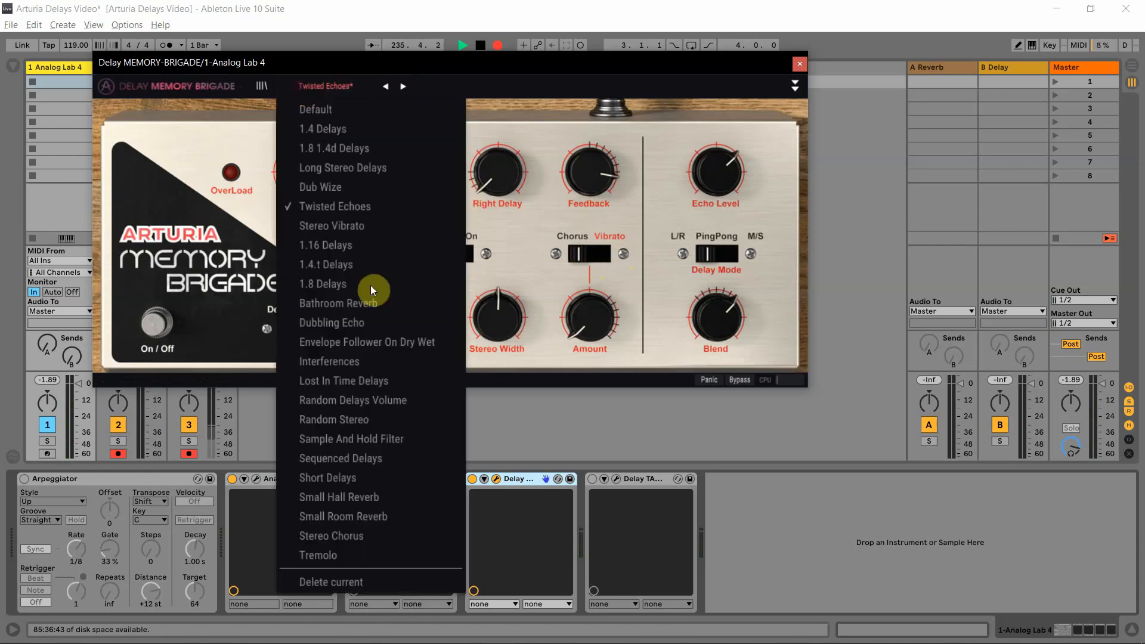
pyautogui.click(370, 534)
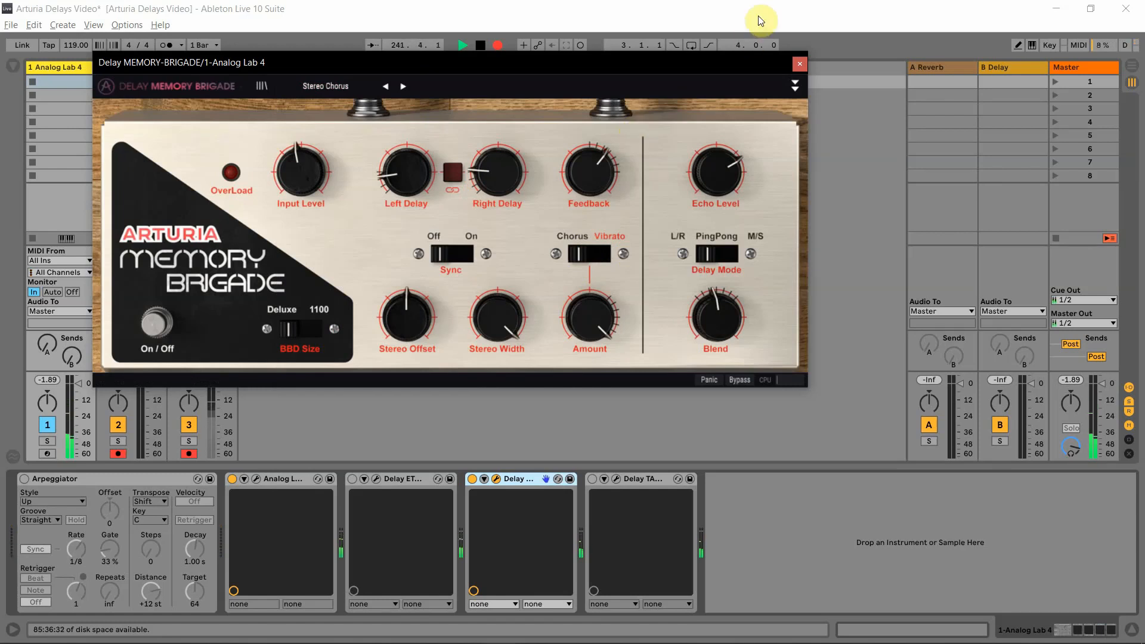
pyautogui.click(792, 84)
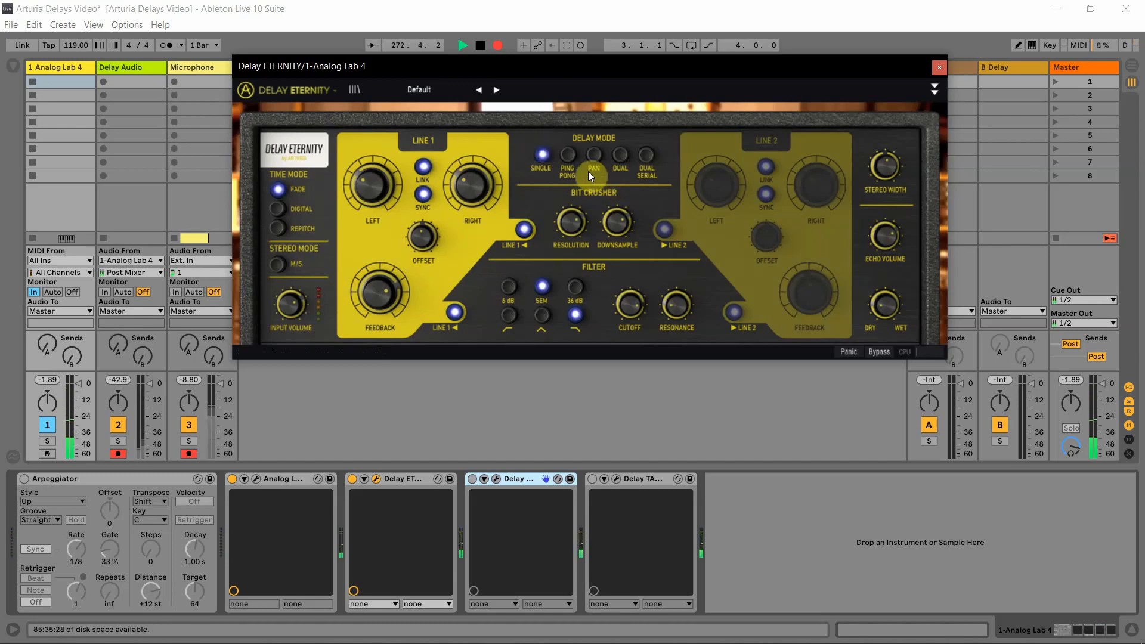
# Try the Delay Eternity's Ping Pong, Pan, Dual and Dual Serial delay modes one after another
pyautogui.click(564, 154)
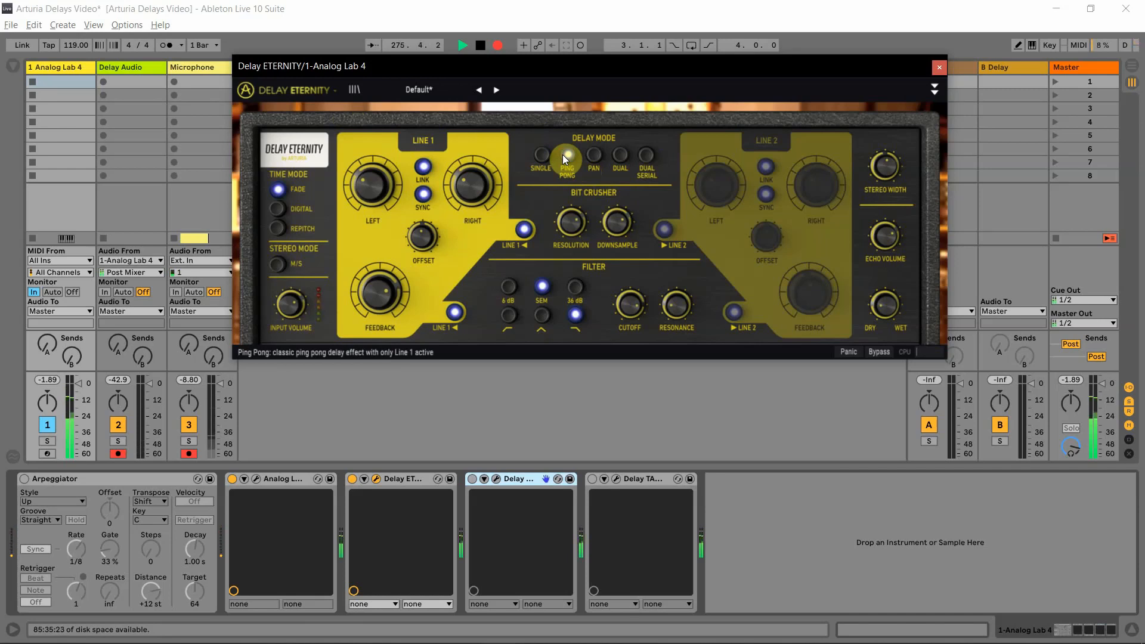
pyautogui.click(590, 156)
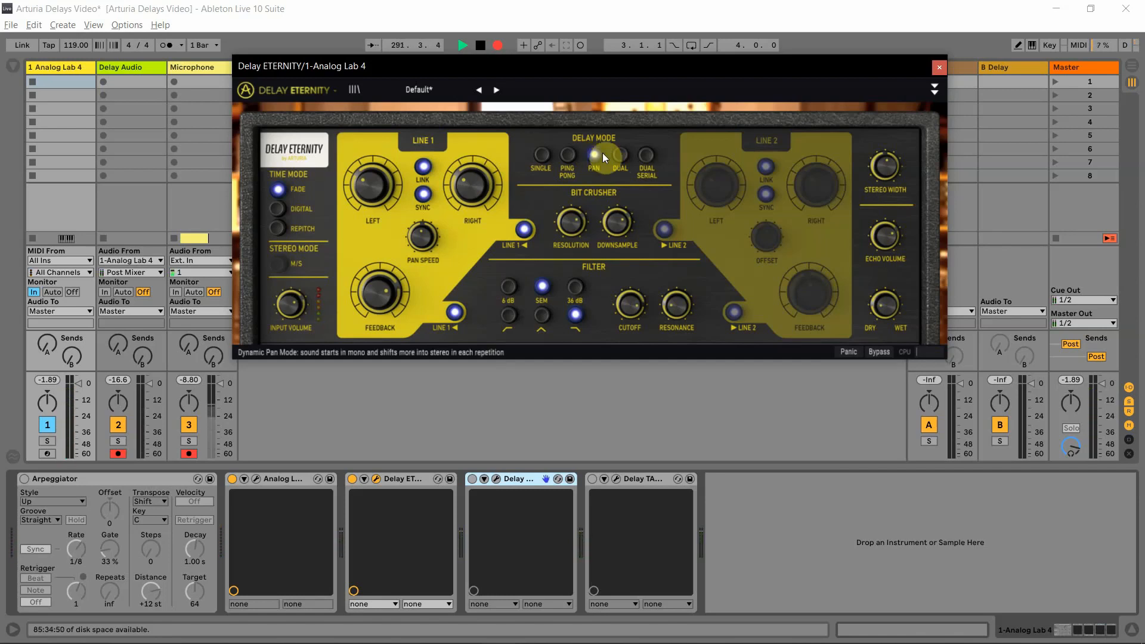
pyautogui.click(620, 155)
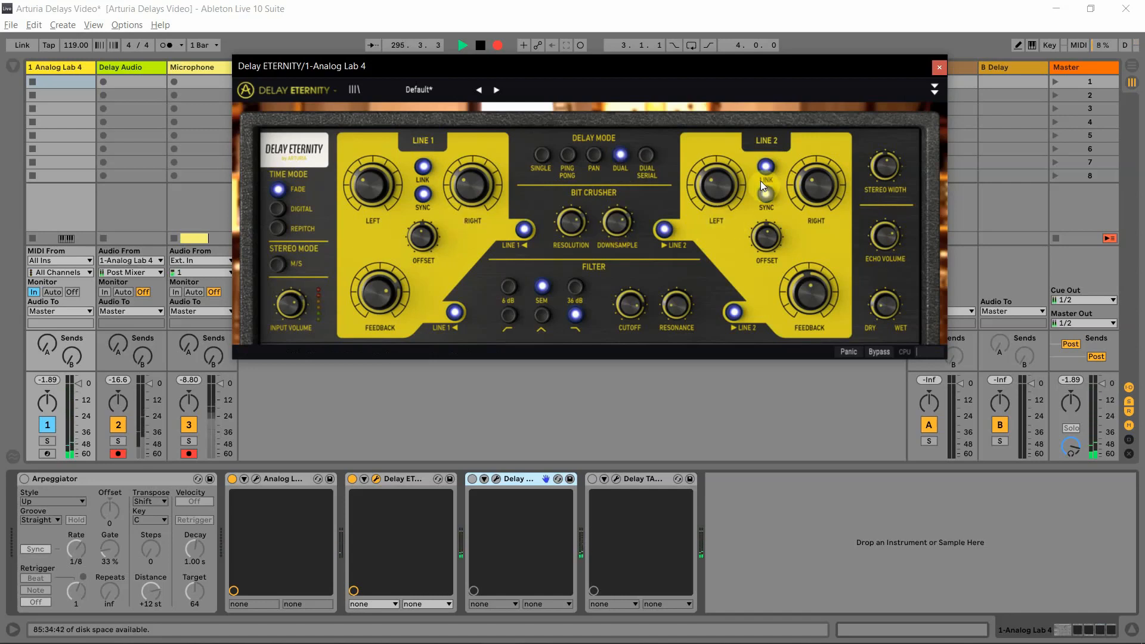
pyautogui.click(647, 156)
# Set the Delay Eternity's time mode to Repitch and vary Line 1's left delay time and feedback
pyautogui.moveTo(371, 180); pyautogui.dragTo(370, 169)
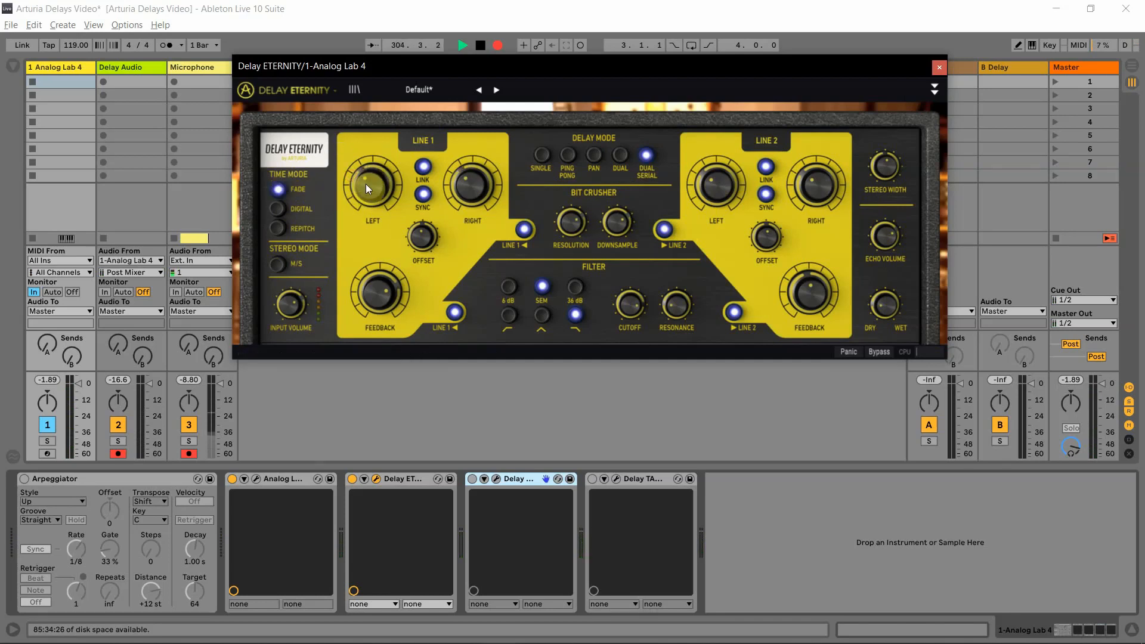
pyautogui.click(277, 230)
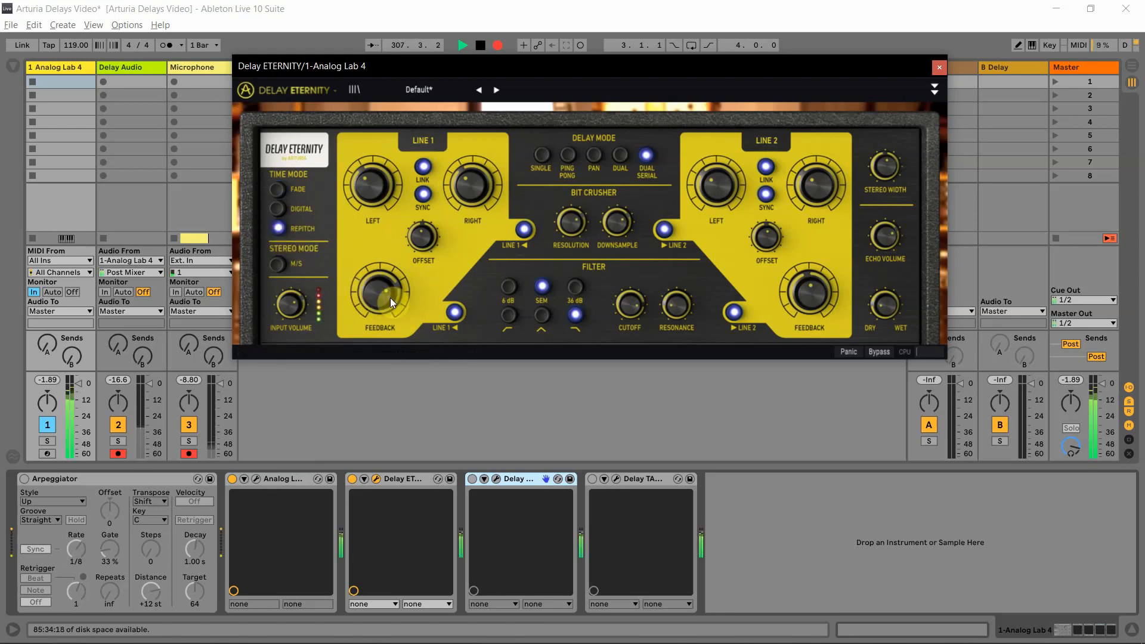
pyautogui.moveTo(390, 298); pyautogui.dragTo(390, 256)
pyautogui.moveTo(372, 183); pyautogui.dragTo(387, 133)
pyautogui.moveTo(380, 286)
pyautogui.mouseDown()
pyautogui.moveTo(379, 337)
pyautogui.moveTo(374, 292)
pyautogui.mouseUp()
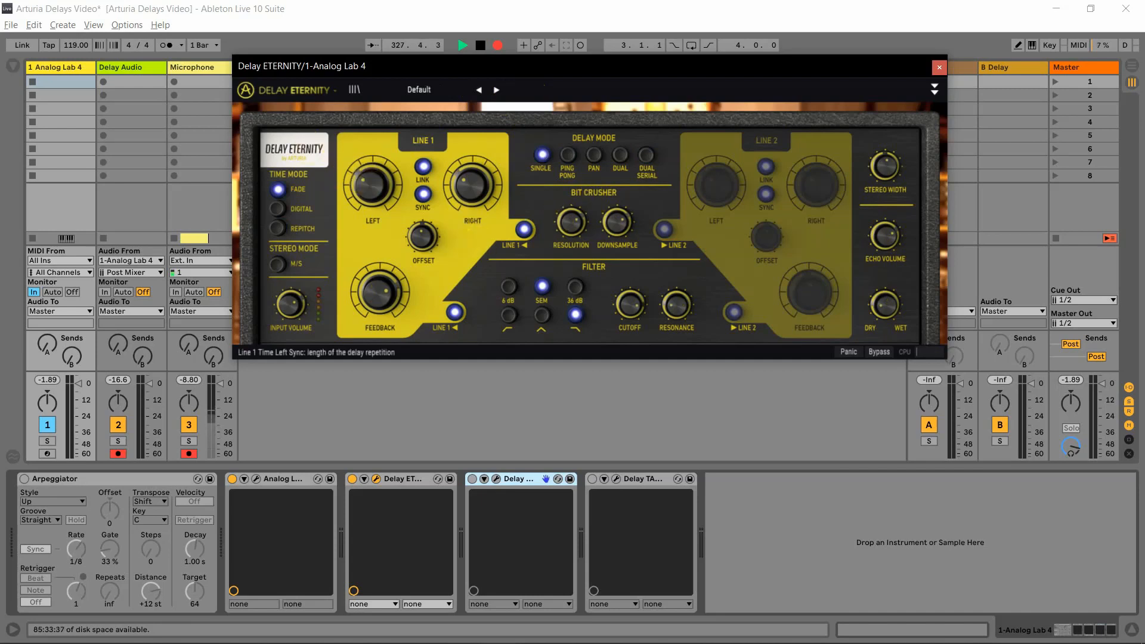
# Adjust Line 1's left delay time, the bit crusher and Line 1's feedback on the Delay Eternity's Default preset
pyautogui.moveTo(351, 170); pyautogui.dragTo(367, 182)
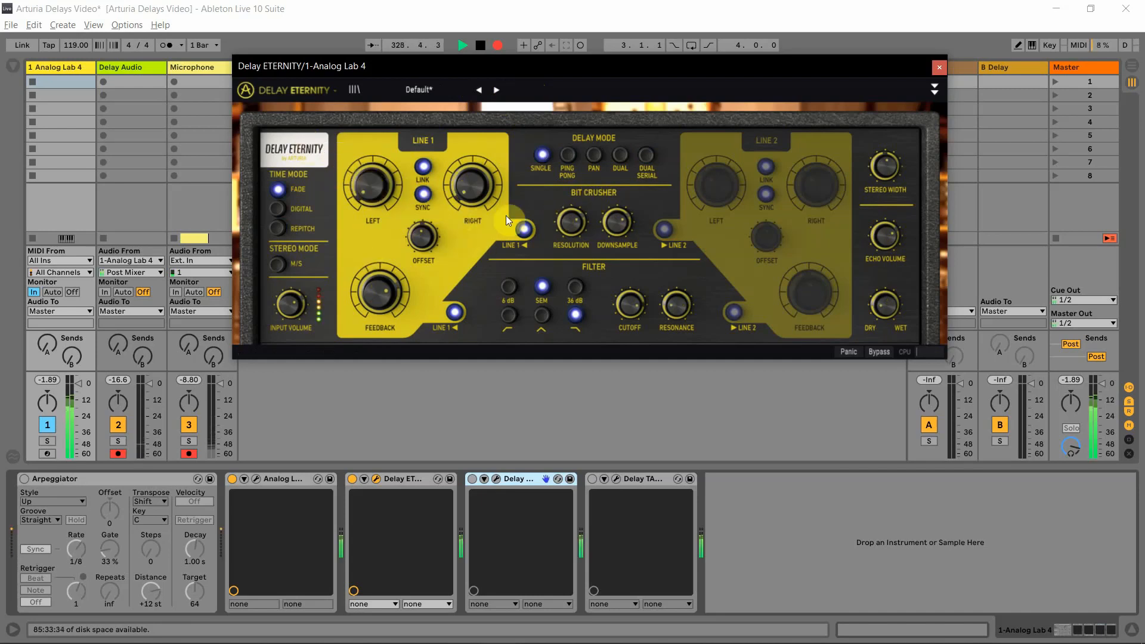
pyautogui.moveTo(570, 222); pyautogui.dragTo(617, 194)
pyautogui.moveTo(380, 292); pyautogui.dragTo(381, 295)
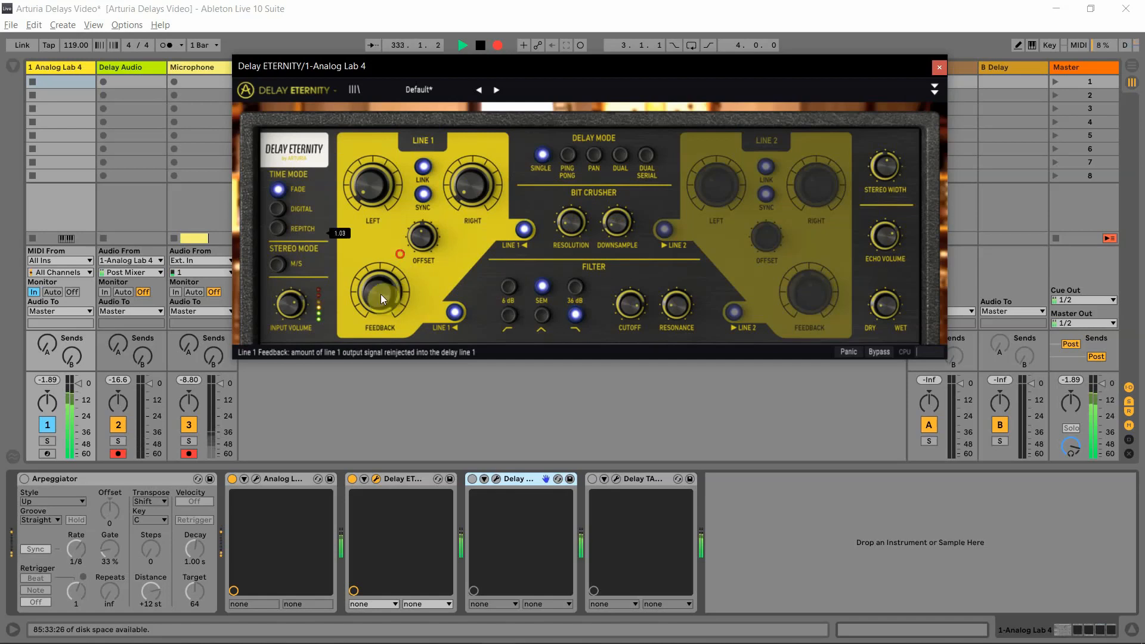
pyautogui.click(556, 230)
pyautogui.moveTo(380, 295); pyautogui.dragTo(380, 300)
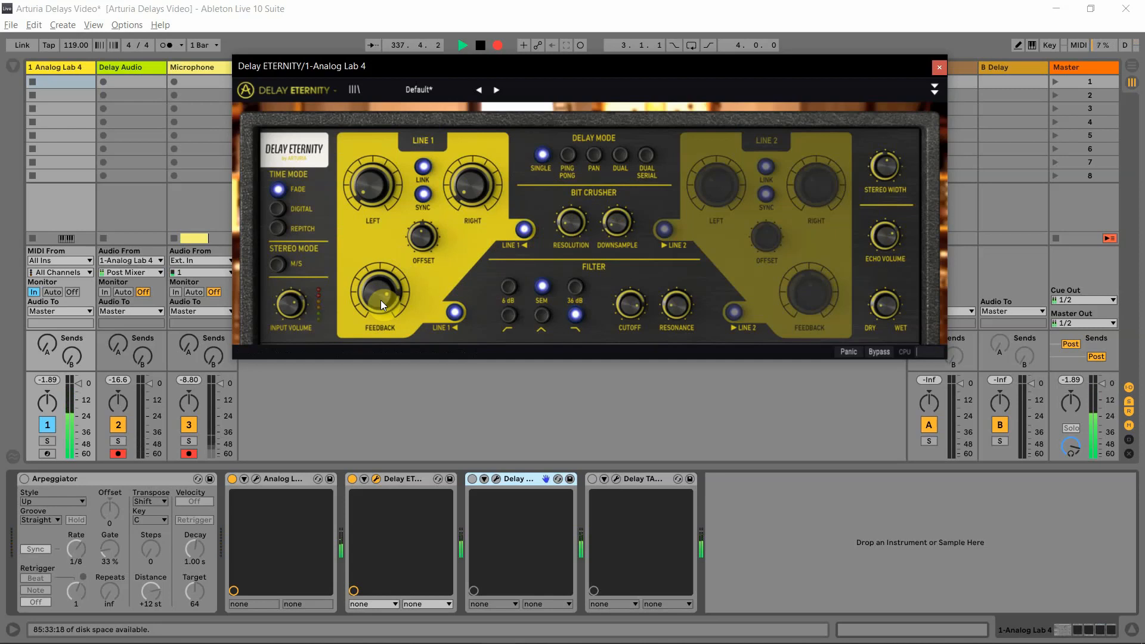
pyautogui.click(380, 299)
pyautogui.moveTo(381, 299); pyautogui.dragTo(380, 326)
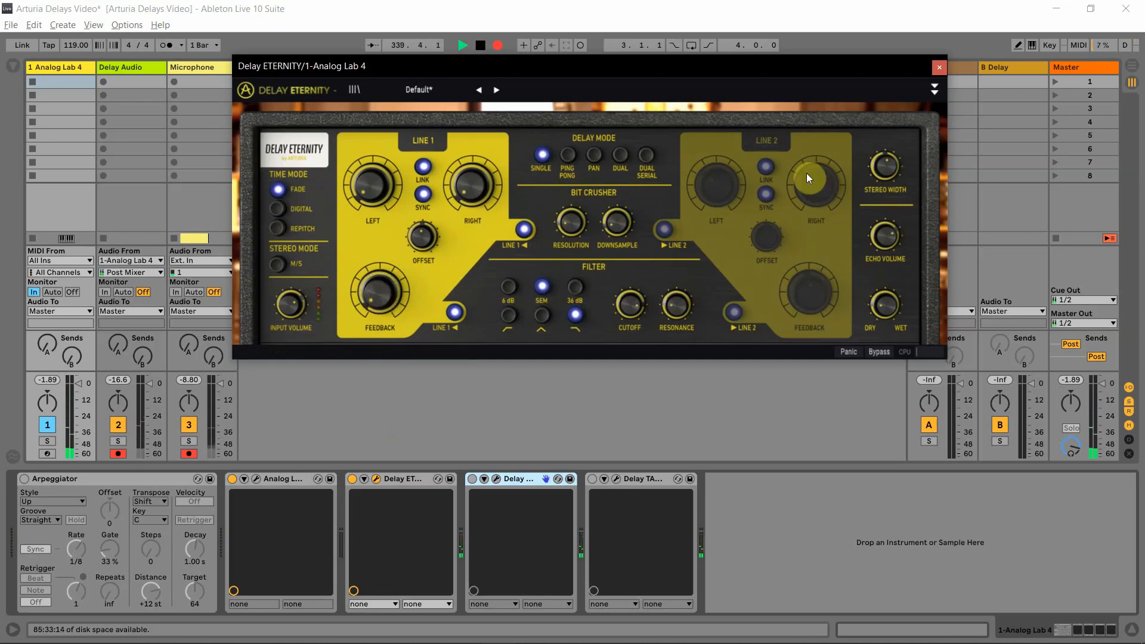
# Expand and collapse the Delay Eternity's advanced section, and audition presets from Ping-Pong Lofi to Guitar Triplet Wah
pyautogui.click(935, 91)
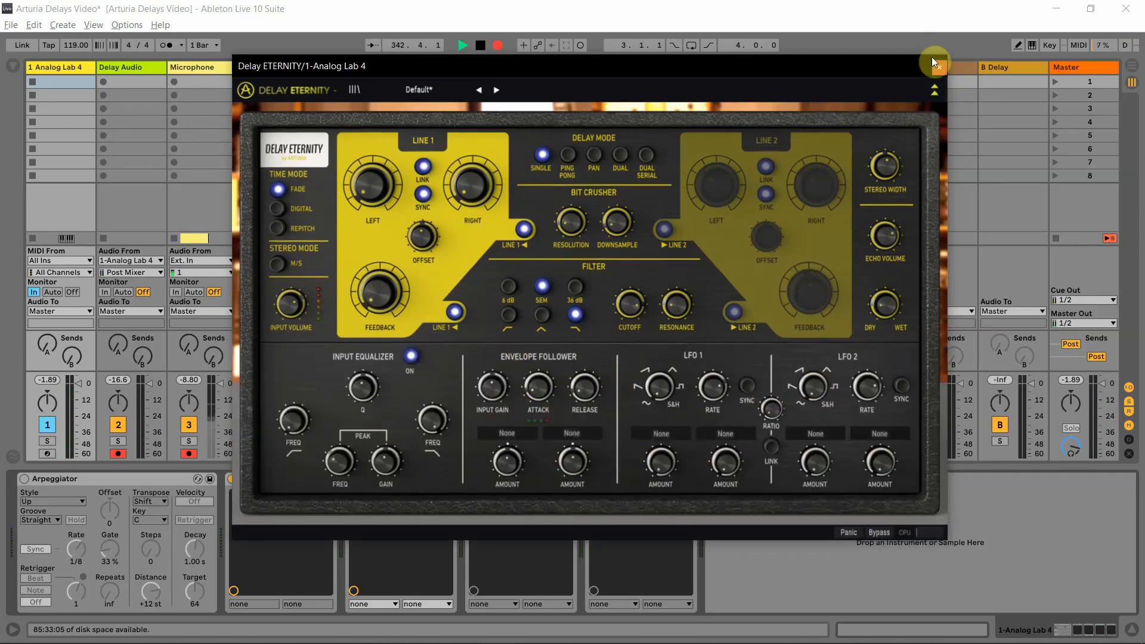
pyautogui.click(934, 89)
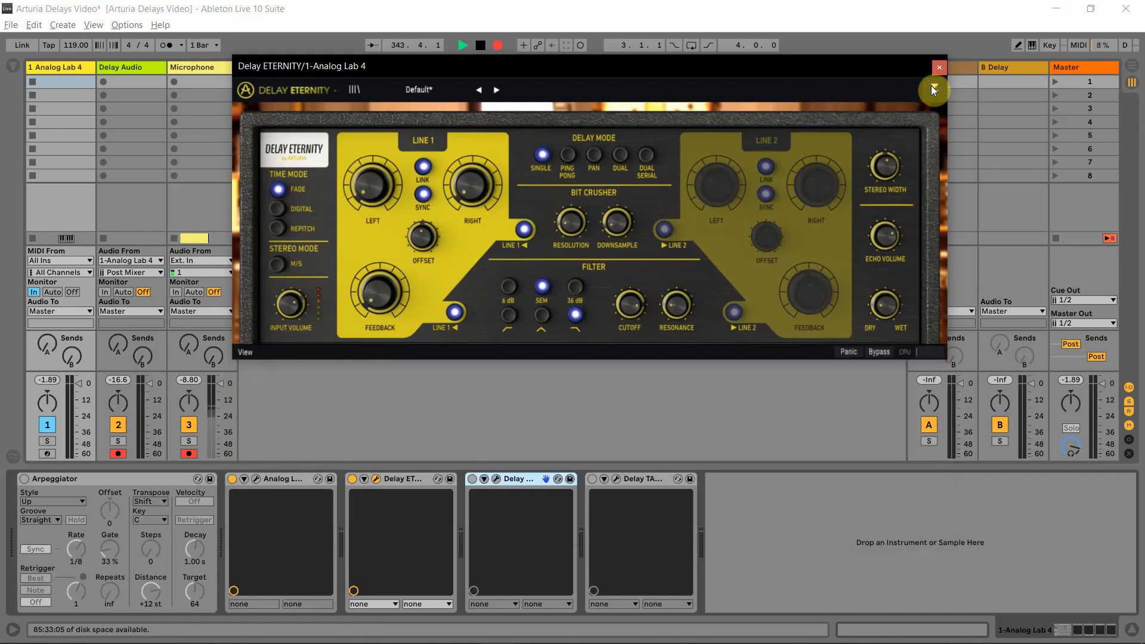
pyautogui.click(491, 90)
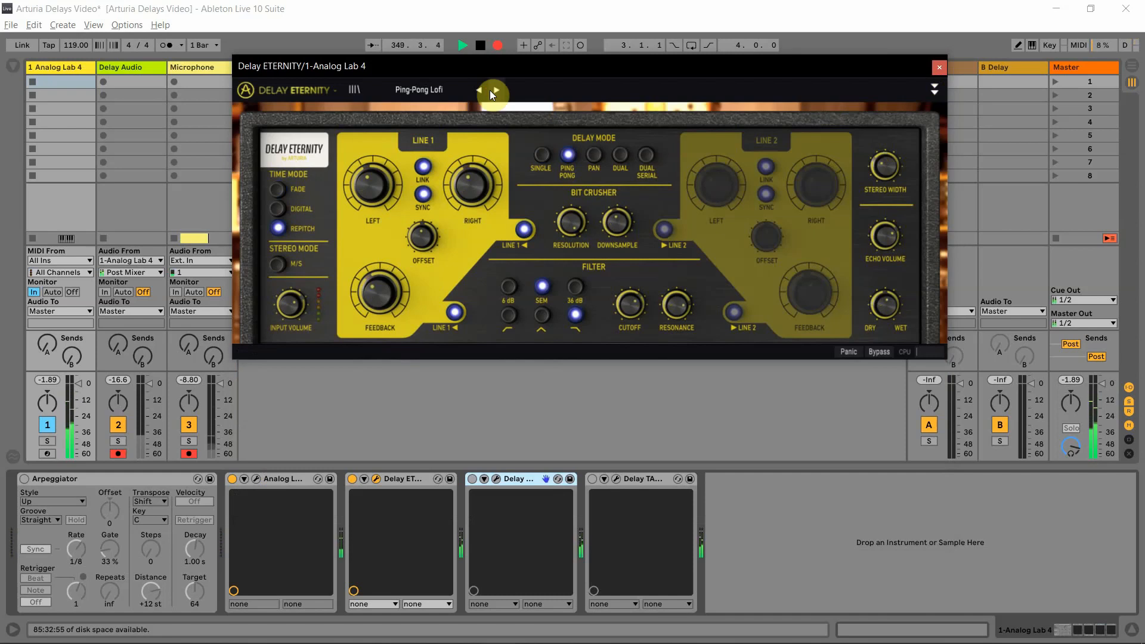
pyautogui.click(493, 90)
pyautogui.click(493, 90)
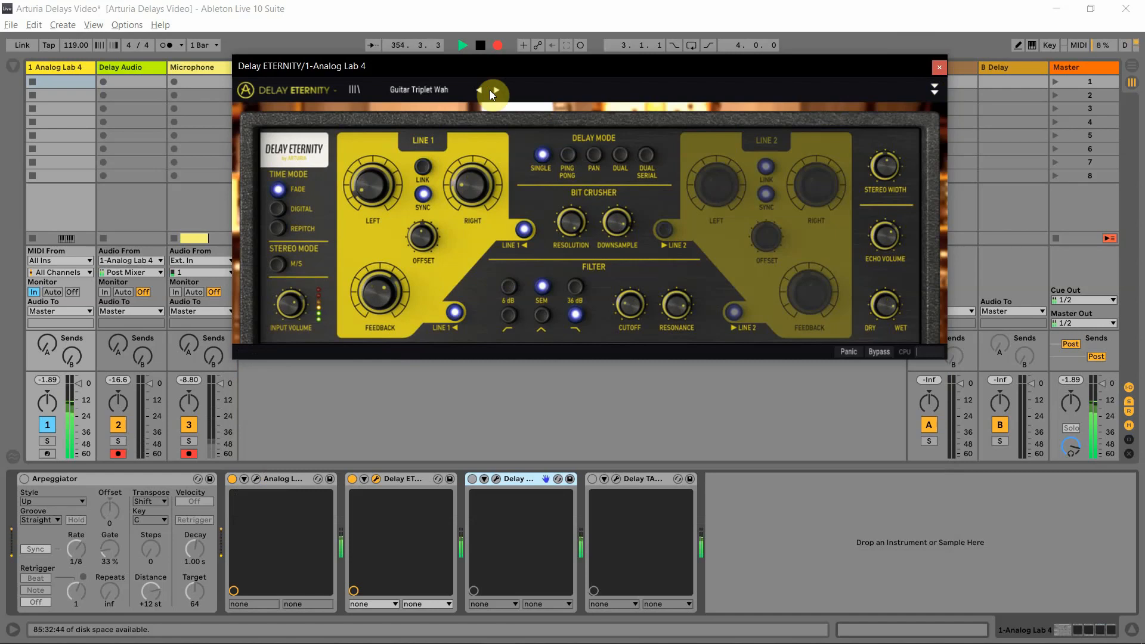
# Audition the Delay Eternity's Dynamic Pitch Shifter, Granular Cloud and Speaker Lo-Fi presets
pyautogui.click(490, 91)
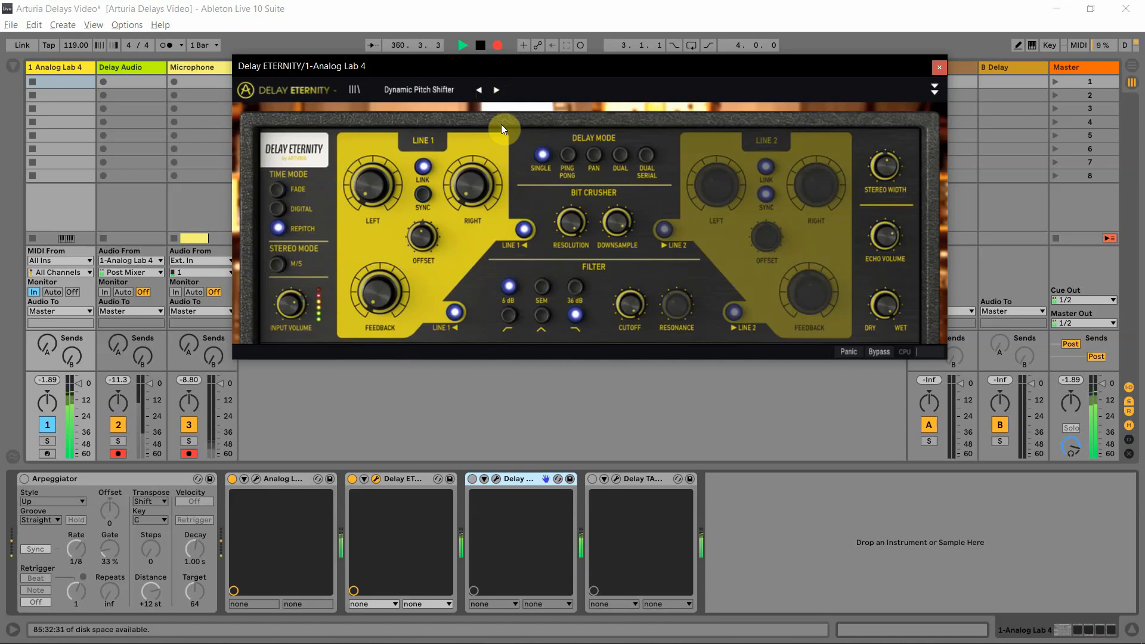
pyautogui.click(496, 90)
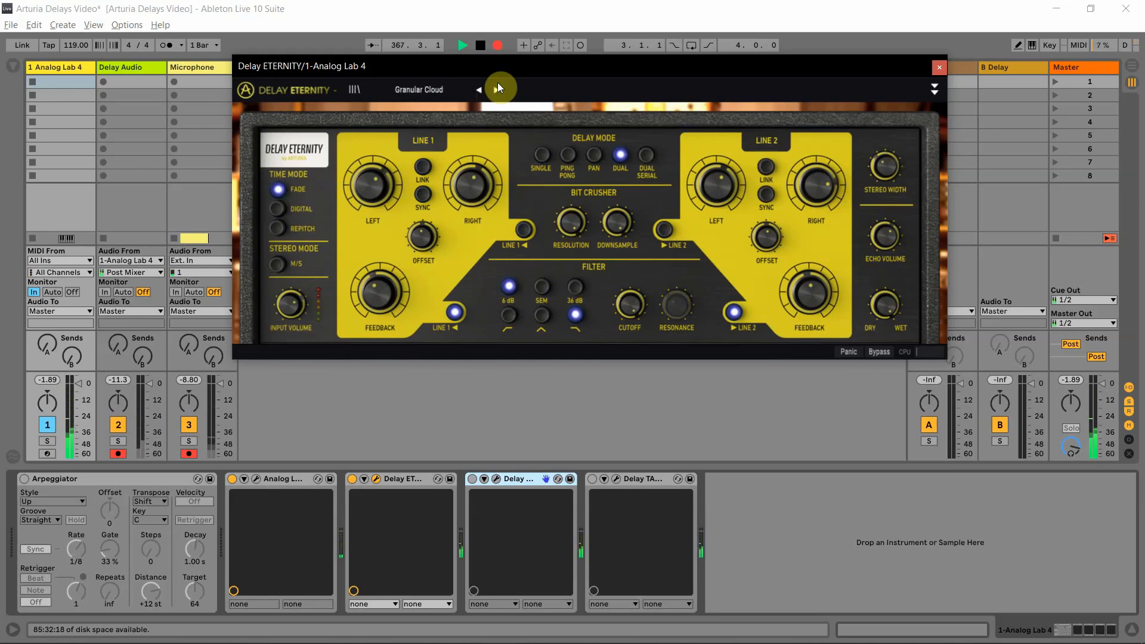
pyautogui.click(498, 88)
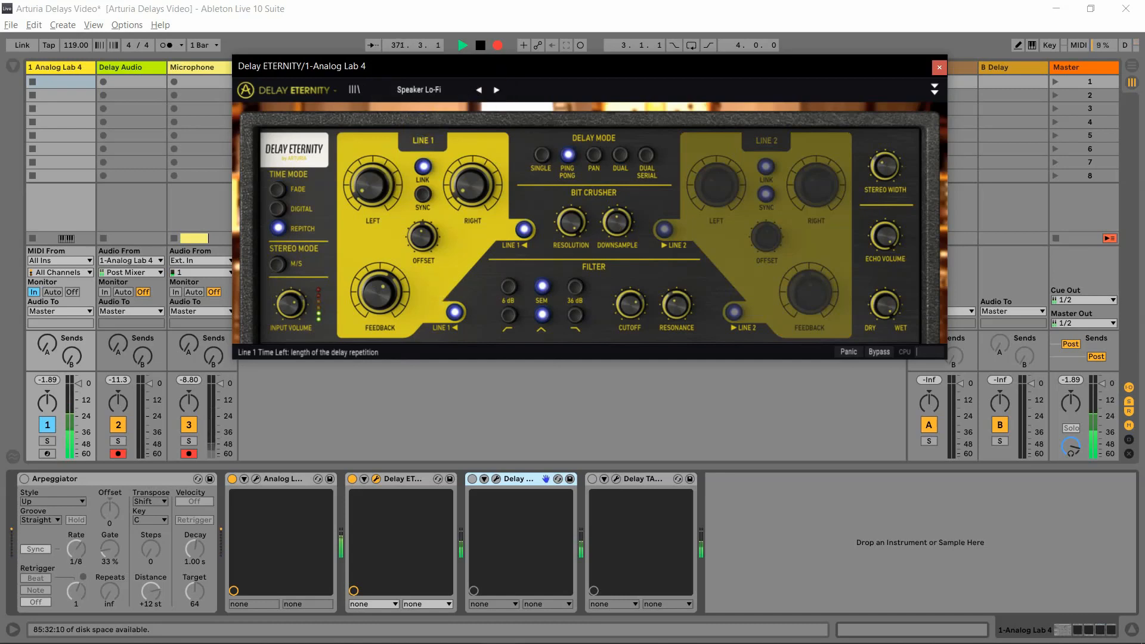
# Raise Line 1's left delay time and lower the bit crusher resolution on Speaker Lo-Fi, and load the Resonators Cm Chord preset
pyautogui.moveTo(382, 185); pyautogui.dragTo(382, 155)
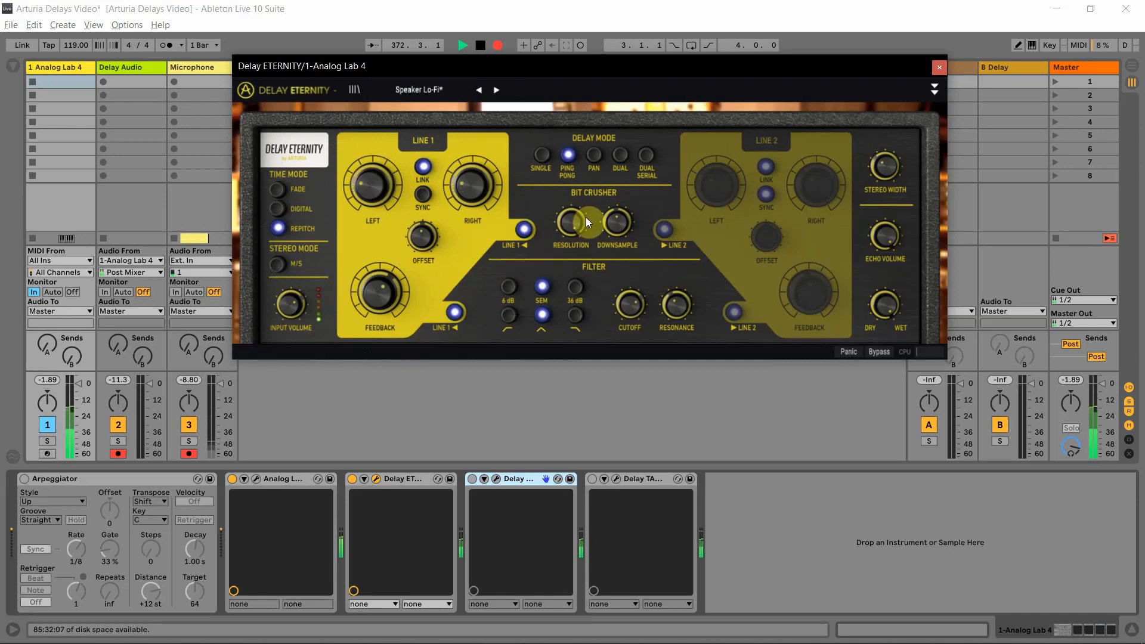
pyautogui.moveTo(580, 219); pyautogui.dragTo(581, 258)
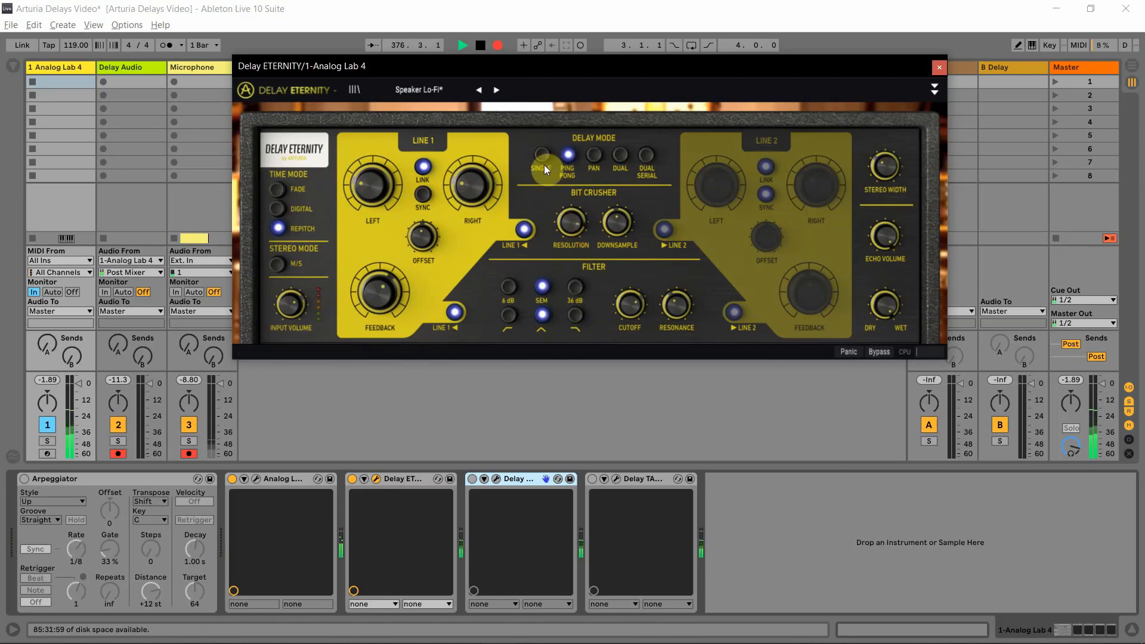
pyautogui.click(503, 91)
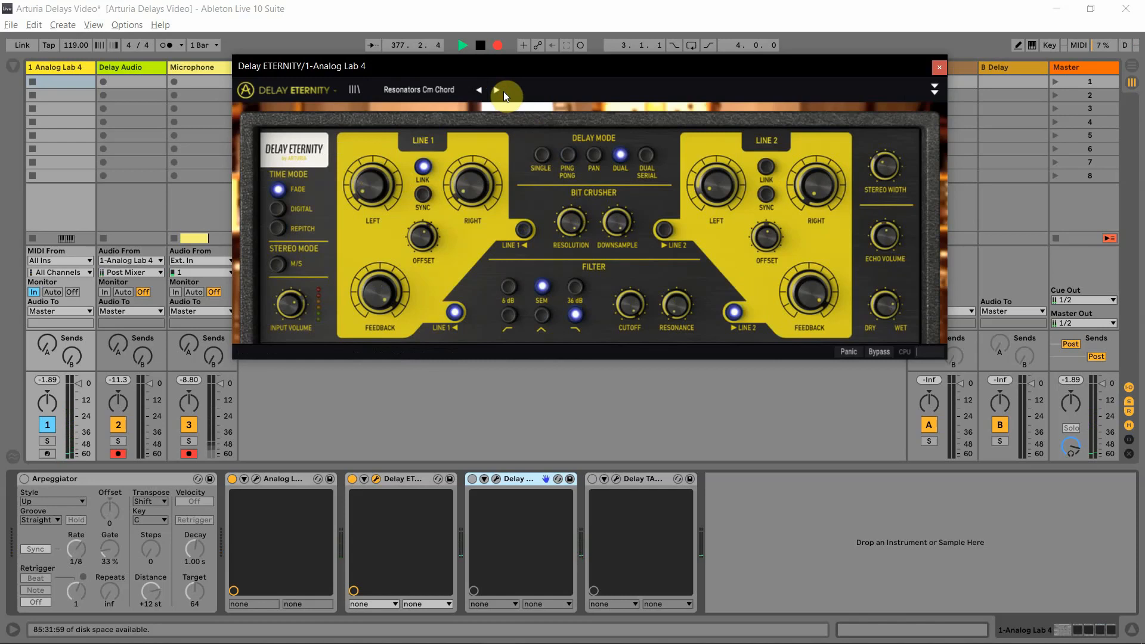